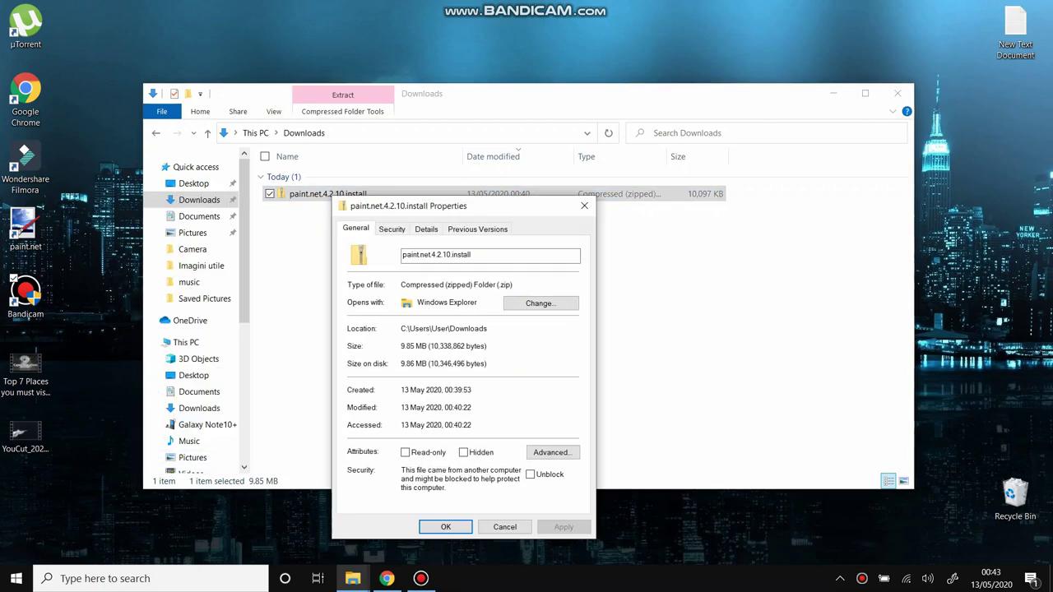
Check the file type of the paint.net.4.2.10.install archive in its properties.
{"action": "left_click_drag", "start_coordinate": [401, 285], "coordinate": [513, 285]}
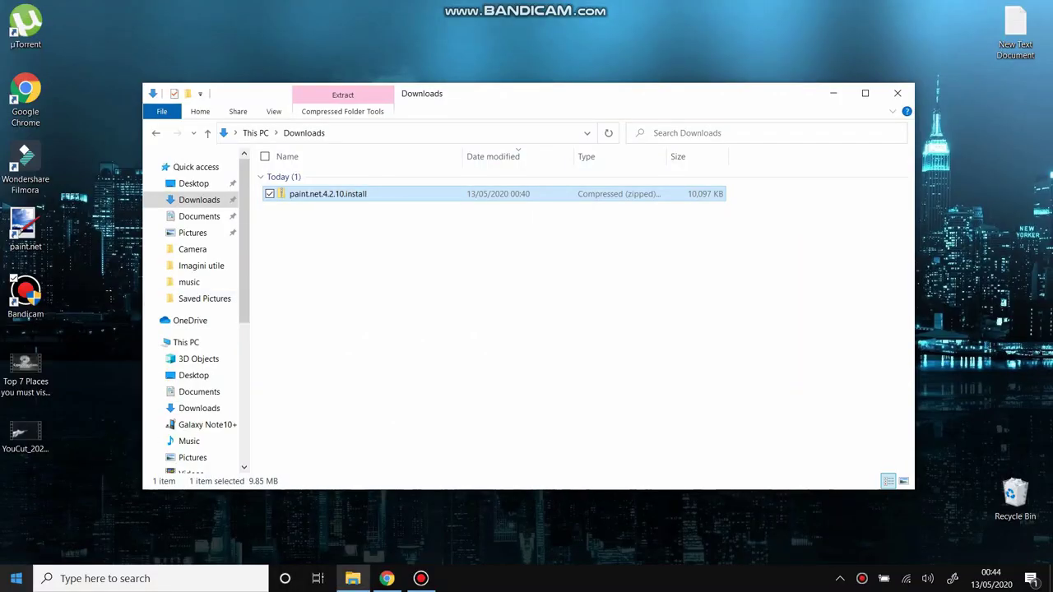
Find the Microsoft Store through Windows search, open it and move its window toward the middle of the desktop.
{"action": "left_click", "coordinate": [16, 579]}
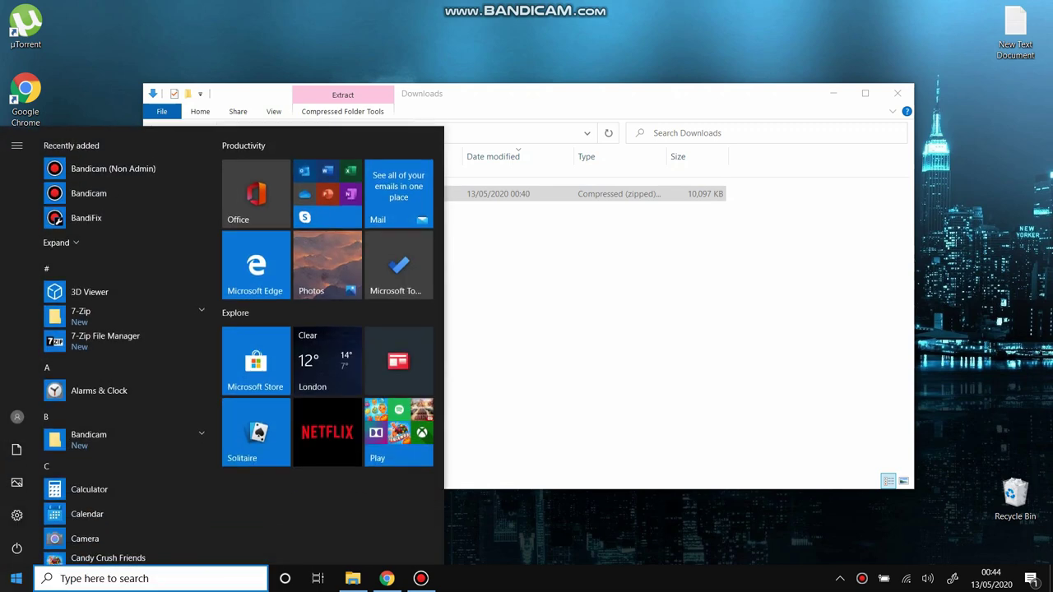
{"action": "left_click", "coordinate": [256, 361]}
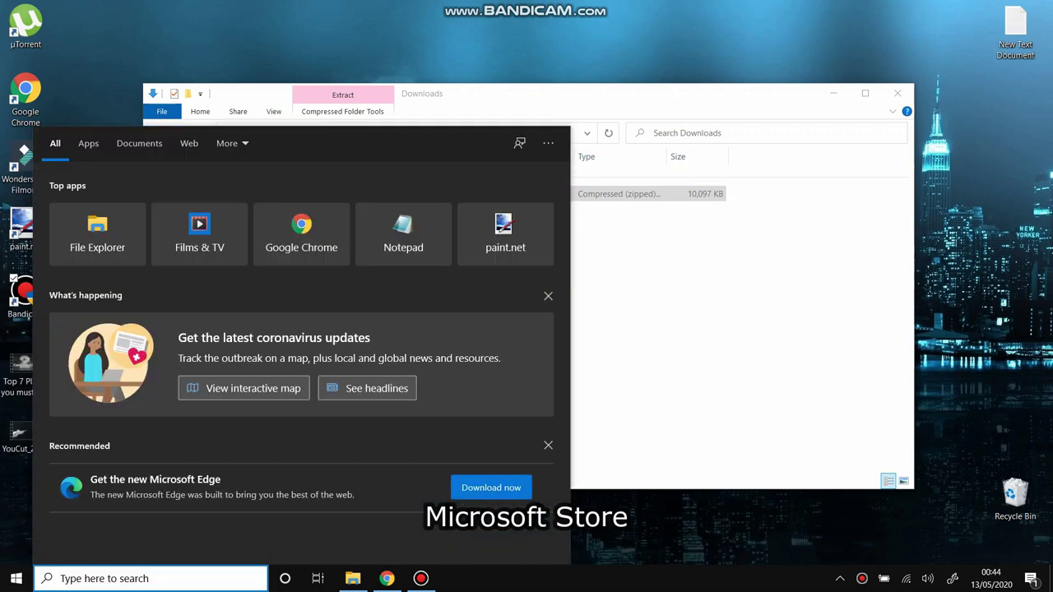
{"action": "type", "text": "mic"}
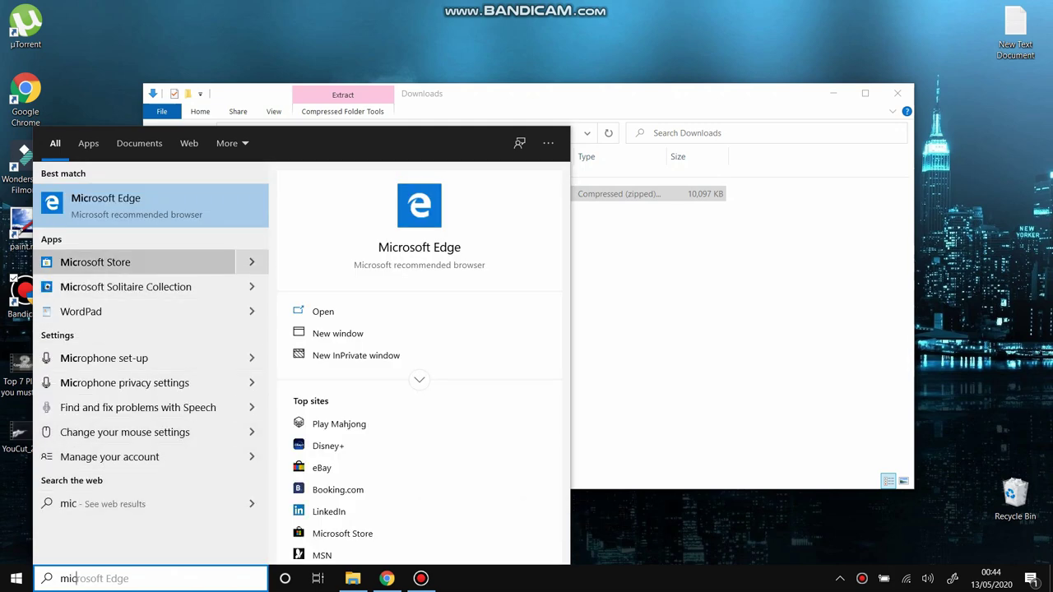
{"action": "left_click", "coordinate": [123, 262]}
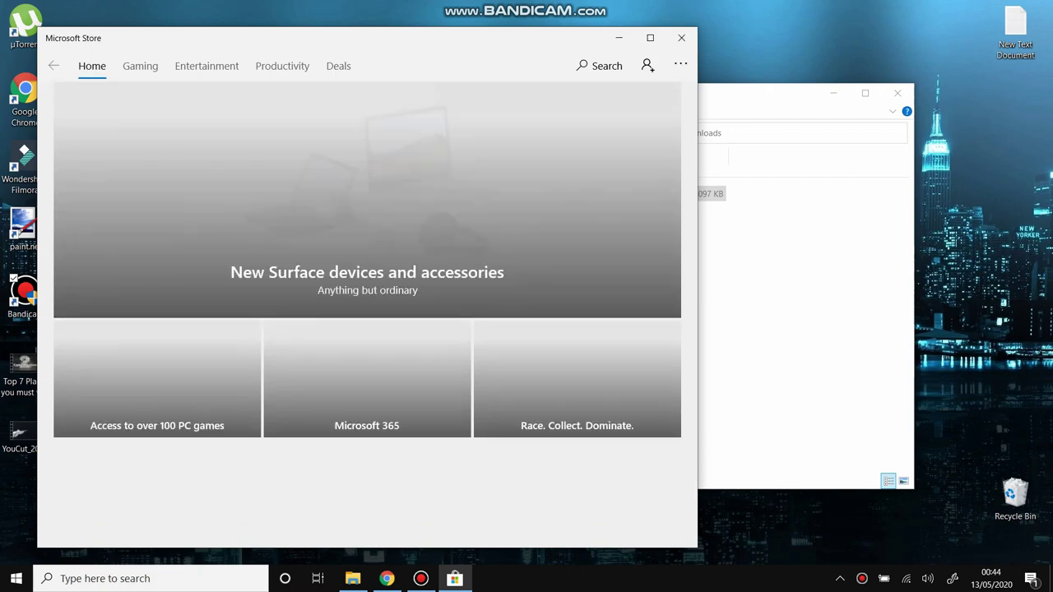
{"action": "left_click_drag", "start_coordinate": [361, 40], "coordinate": [531, 29]}
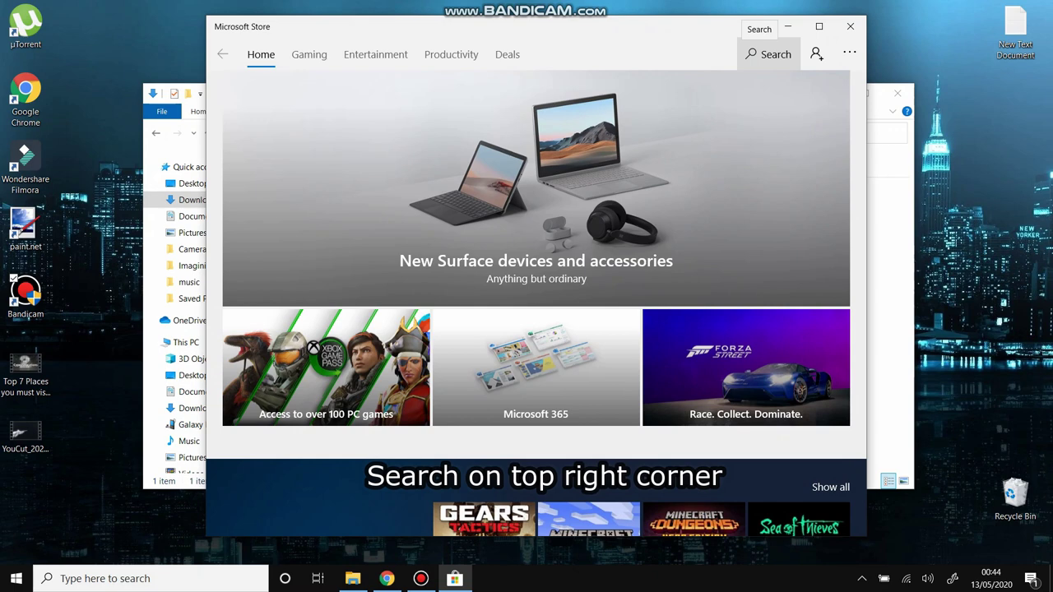
Search the store for 7zip and open the page of the suggested 8 Zip app for RAR, ZIP and 7z files.
{"action": "left_click", "coordinate": [768, 55]}
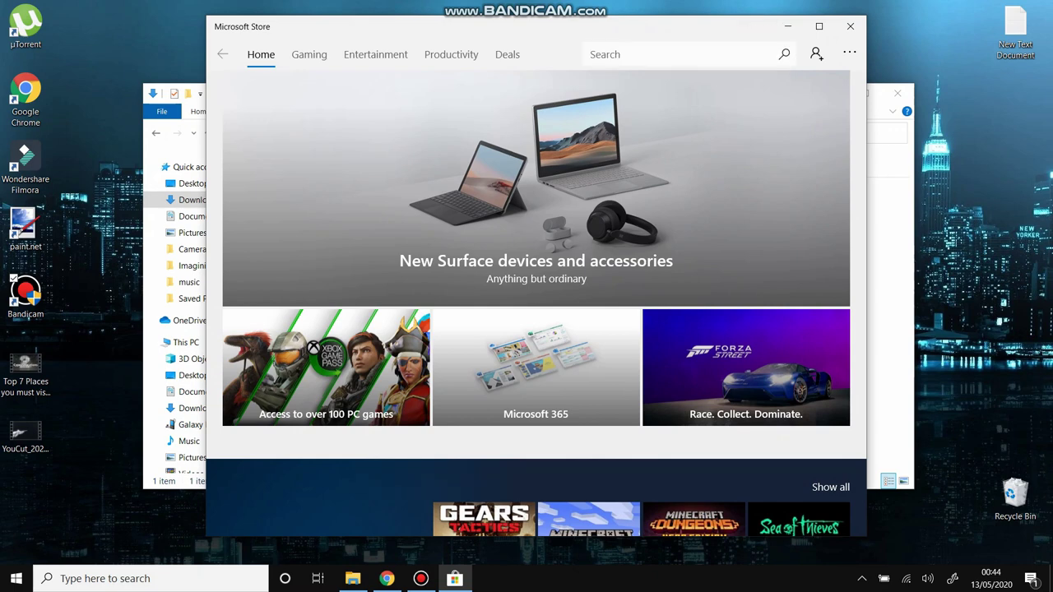
{"action": "type", "text": "7zip"}
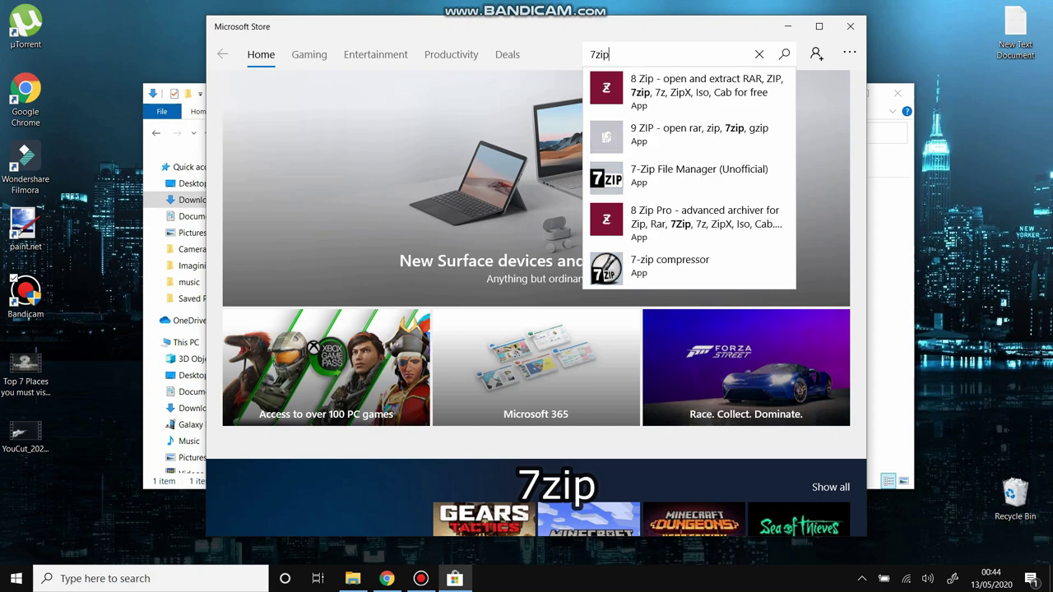
{"action": "key", "text": "Down"}
{"action": "key", "text": "Down"}
{"action": "key", "text": "Down"}
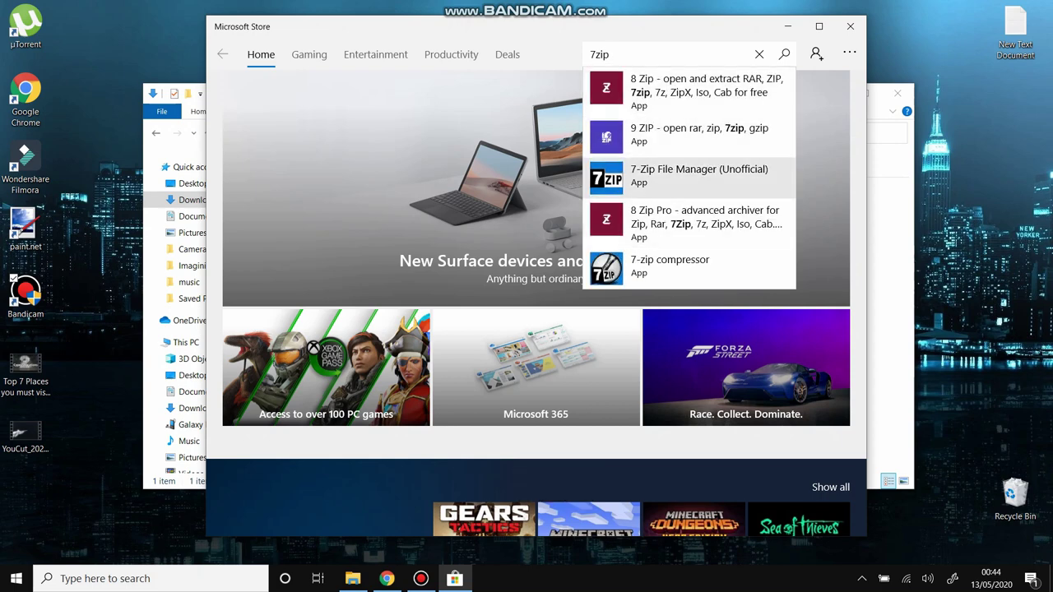
{"action": "key", "text": "Up"}
{"action": "key", "text": "Down"}
{"action": "key", "text": "Down"}
{"action": "key", "text": "Up"}
{"action": "key", "text": "Up"}
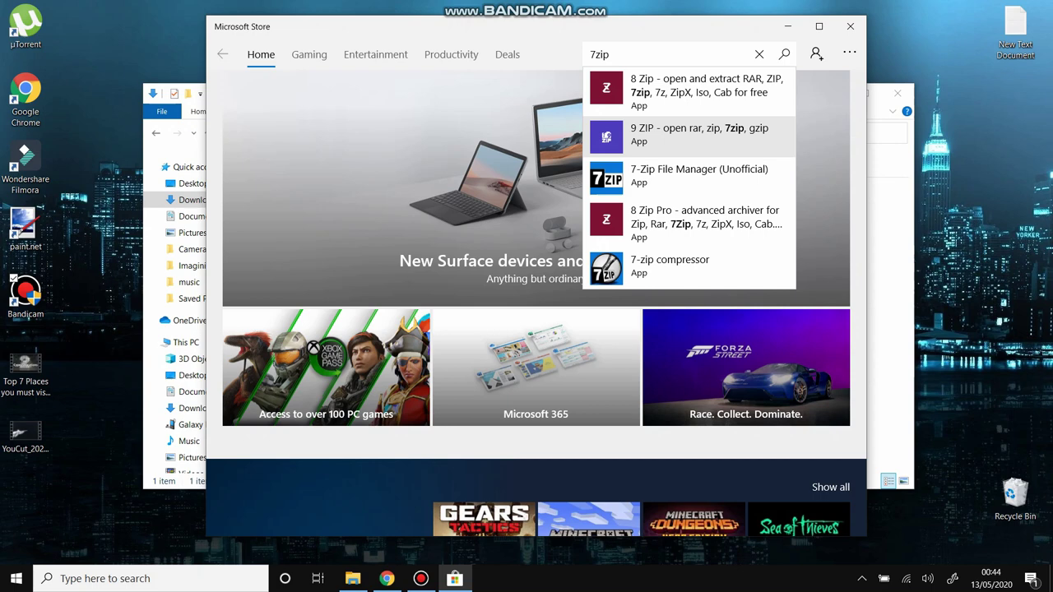
{"action": "key", "text": "Down"}
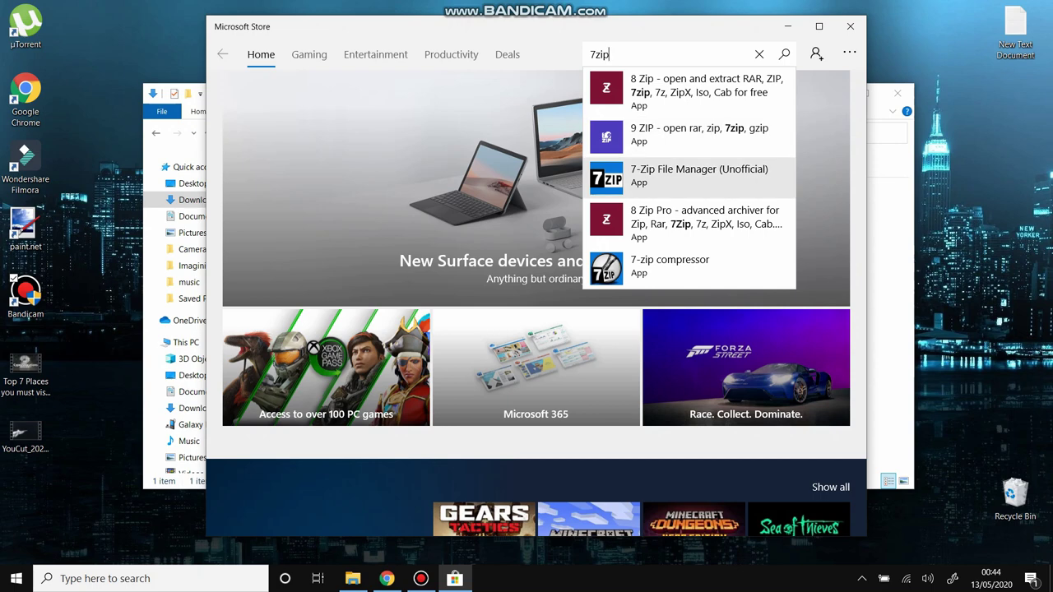
{"action": "key", "text": "Up"}
{"action": "key", "text": "Up"}
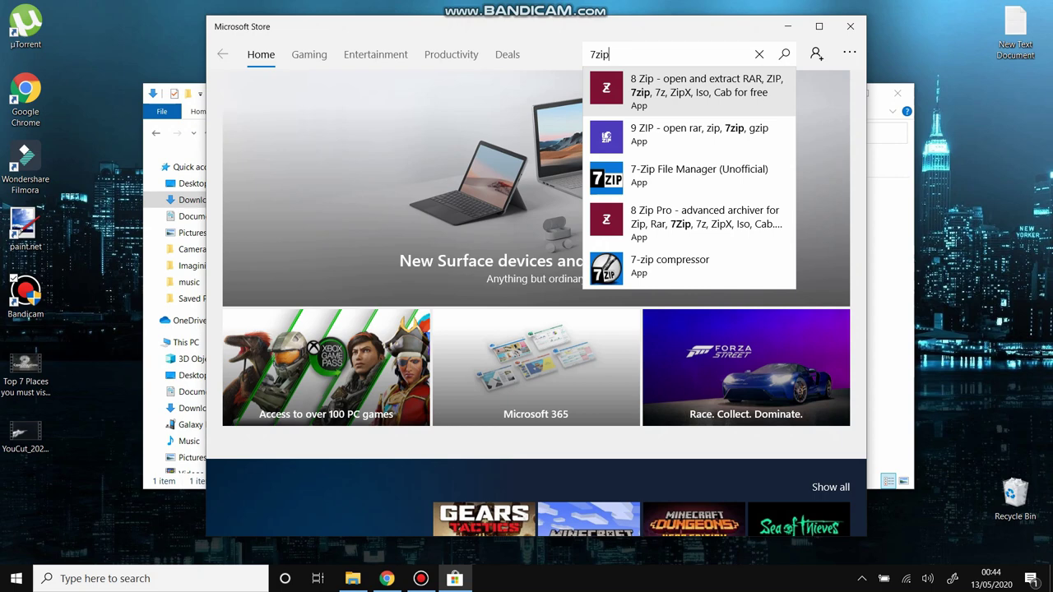
{"action": "key", "text": "Return"}
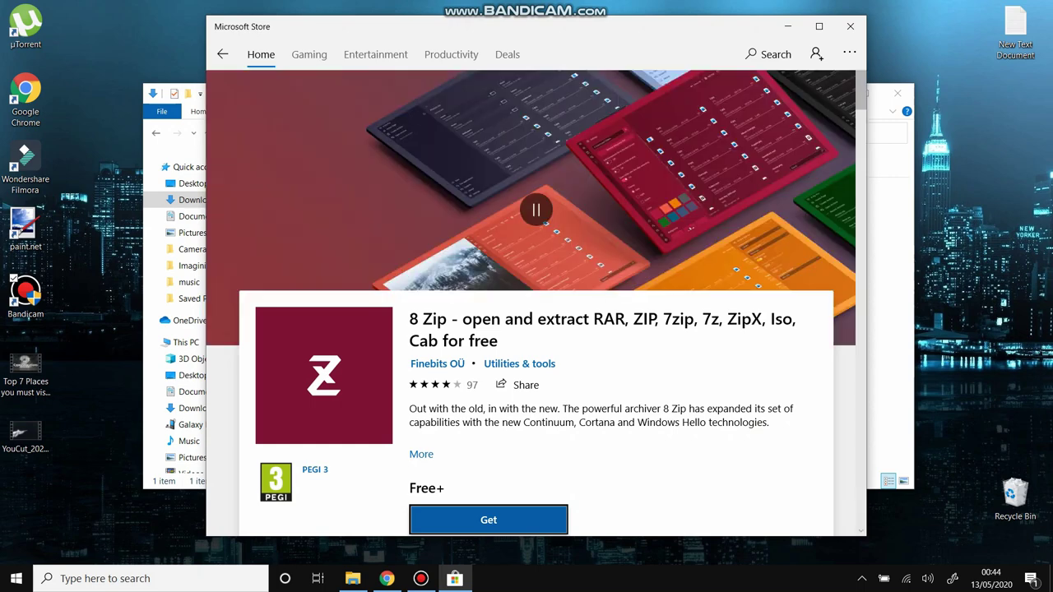
Install the free 8 Zip app without signing in to Microsoft, and close the store.
{"action": "scroll", "coordinate": [531, 303], "scroll_direction": "down", "scroll_amount": 1}
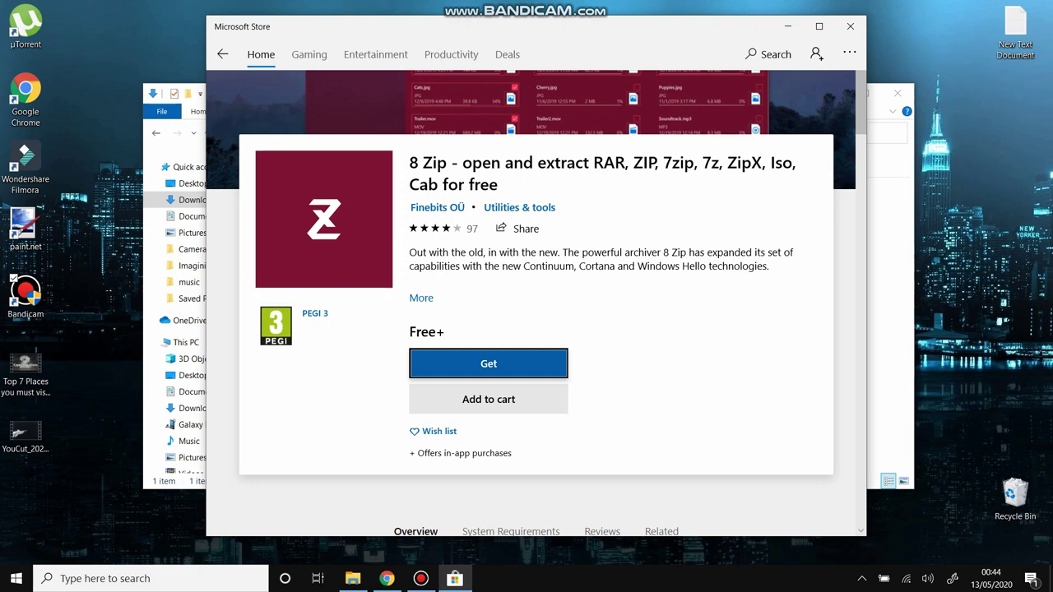
{"action": "key", "text": "Return"}
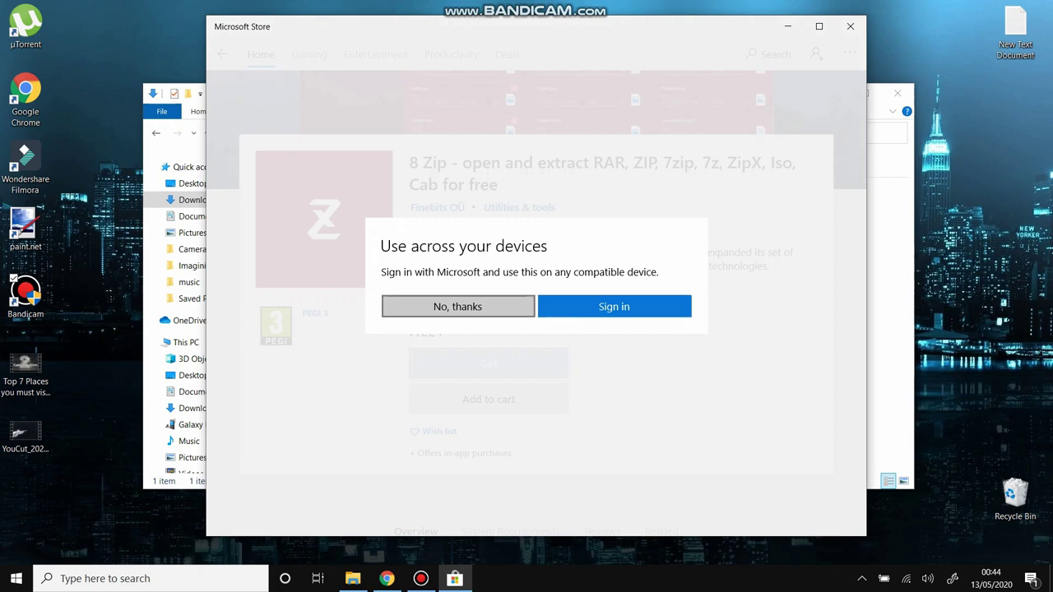
{"action": "key", "text": "Return"}
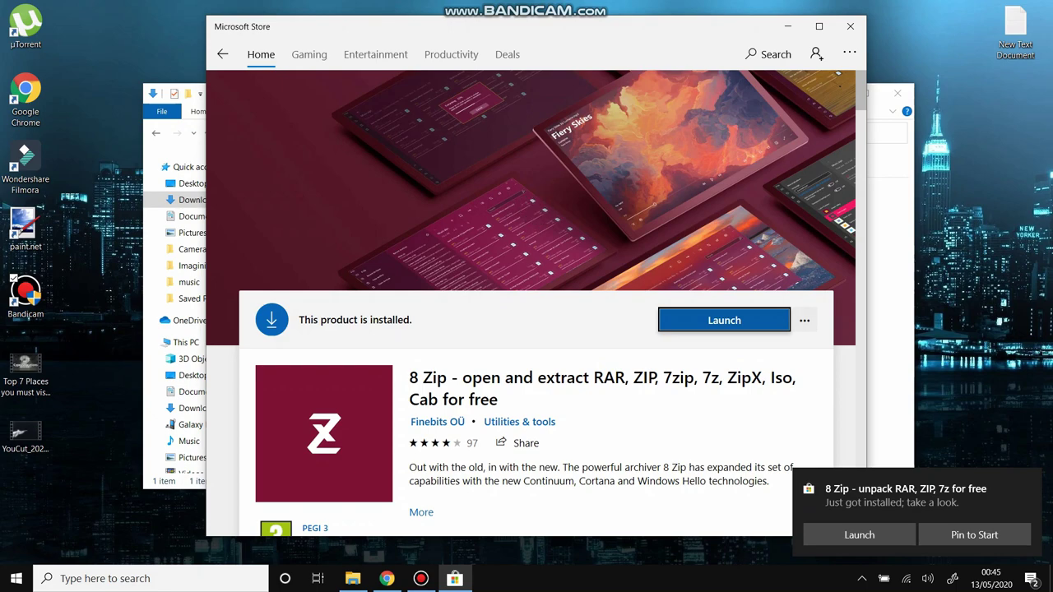
{"action": "left_click", "coordinate": [850, 27]}
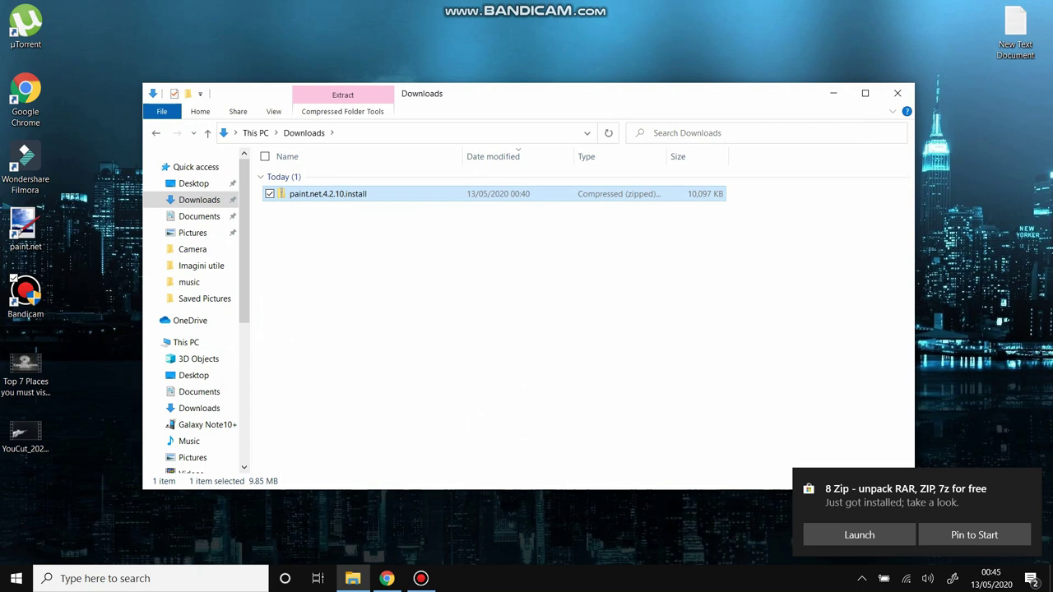
Open the paint.net.4.2.10.install archive from Downloads with 8 Zip and dismiss the What's New notes.
{"action": "left_click", "coordinate": [494, 247]}
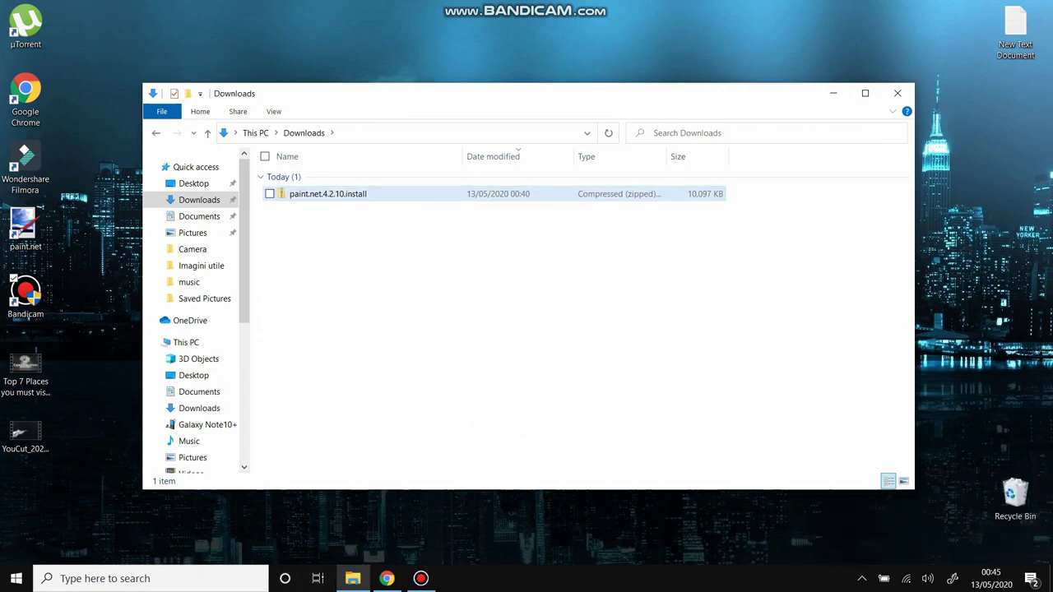
{"action": "right_click", "coordinate": [309, 195]}
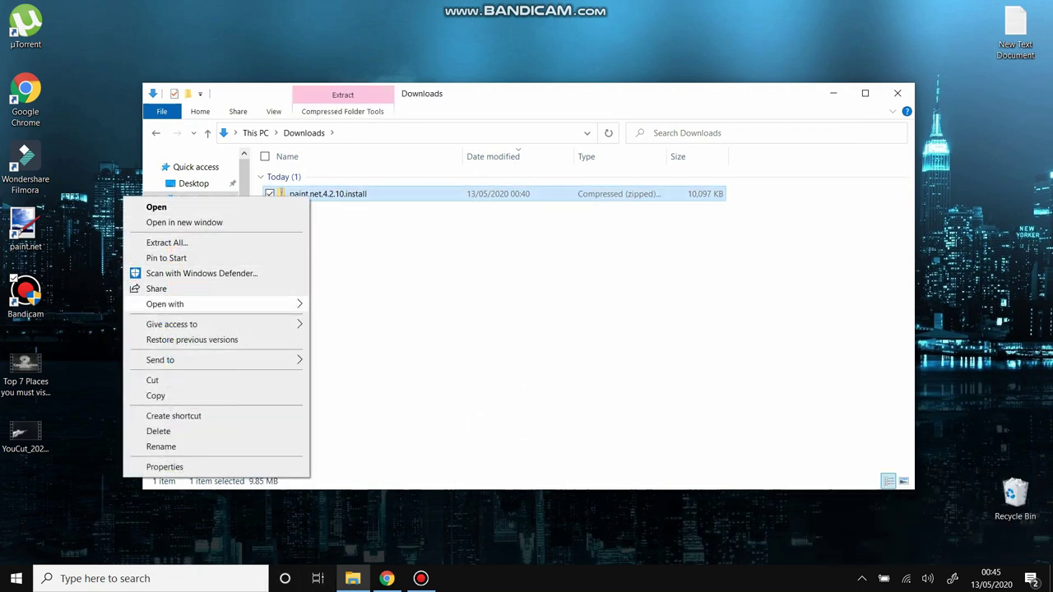
{"action": "mouse_move", "coordinate": [216, 303]}
{"action": "key", "text": "Down"}
{"action": "key", "text": "Down"}
{"action": "key", "text": "Down"}
{"action": "key", "text": "Up"}
{"action": "key", "text": "Up"}
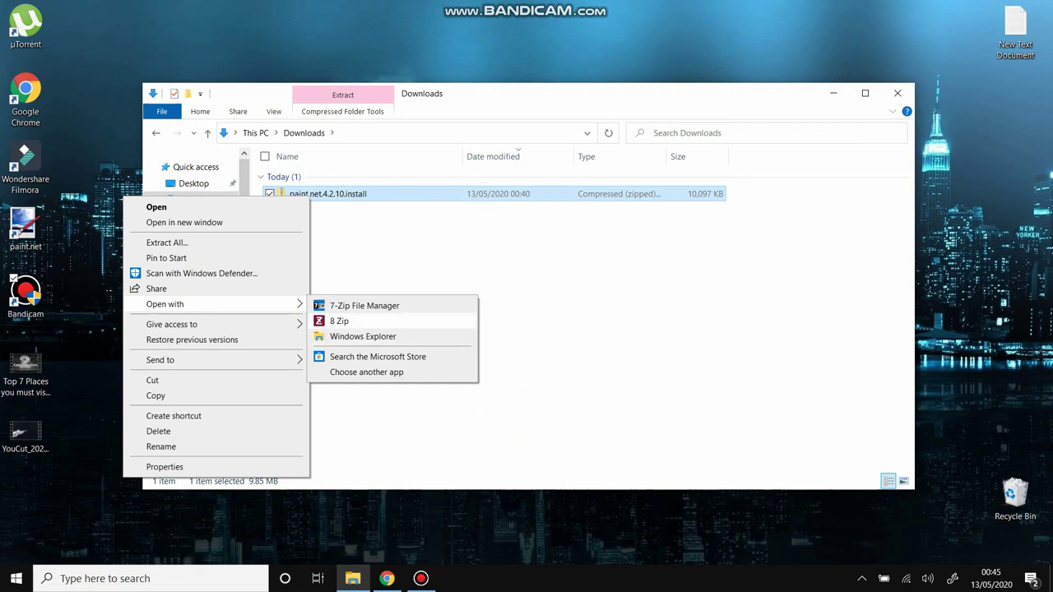
{"action": "key", "text": "Down"}
{"action": "key", "text": "Down"}
{"action": "key", "text": "Up"}
{"action": "key", "text": "Down"}
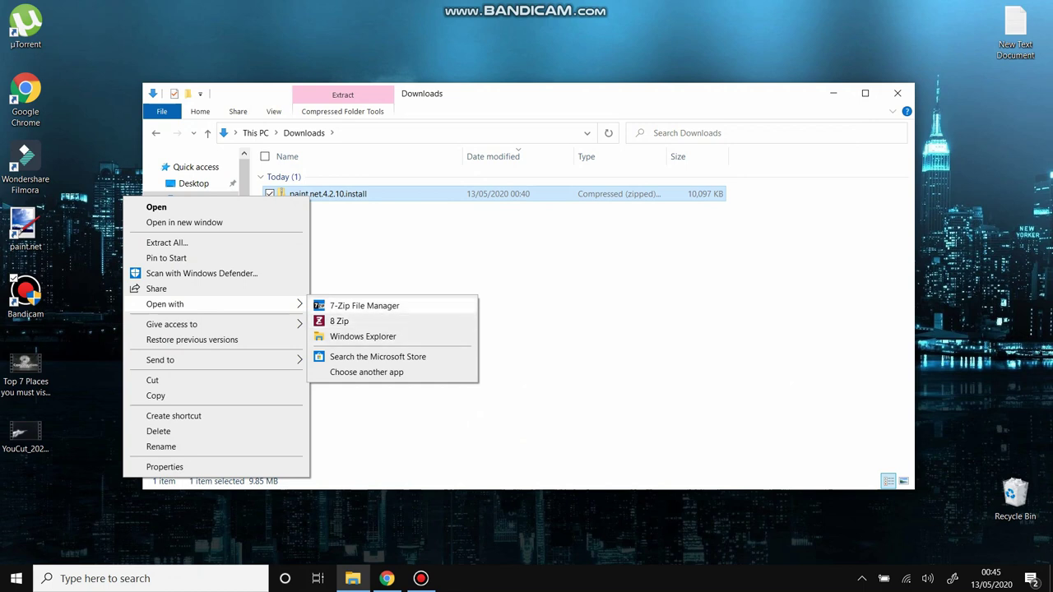
{"action": "key", "text": "Up"}
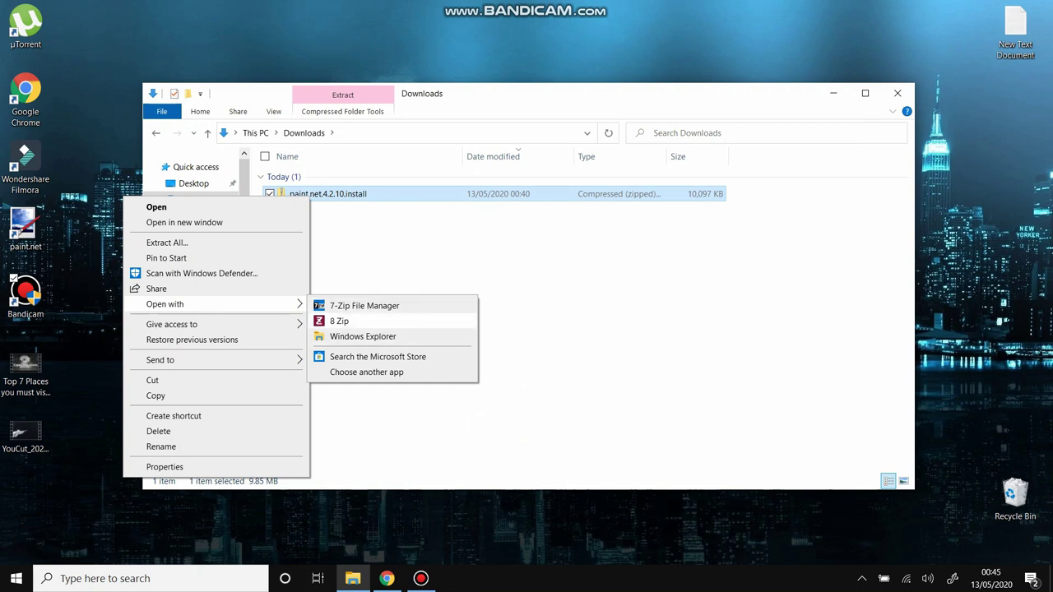
{"action": "key", "text": "Return"}
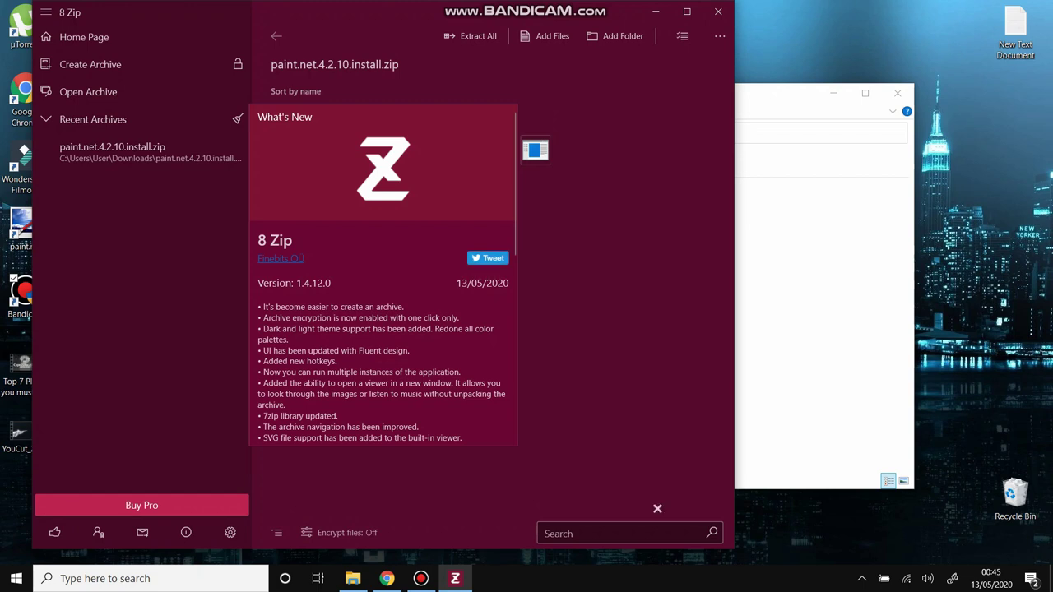
{"action": "key", "text": "Escape"}
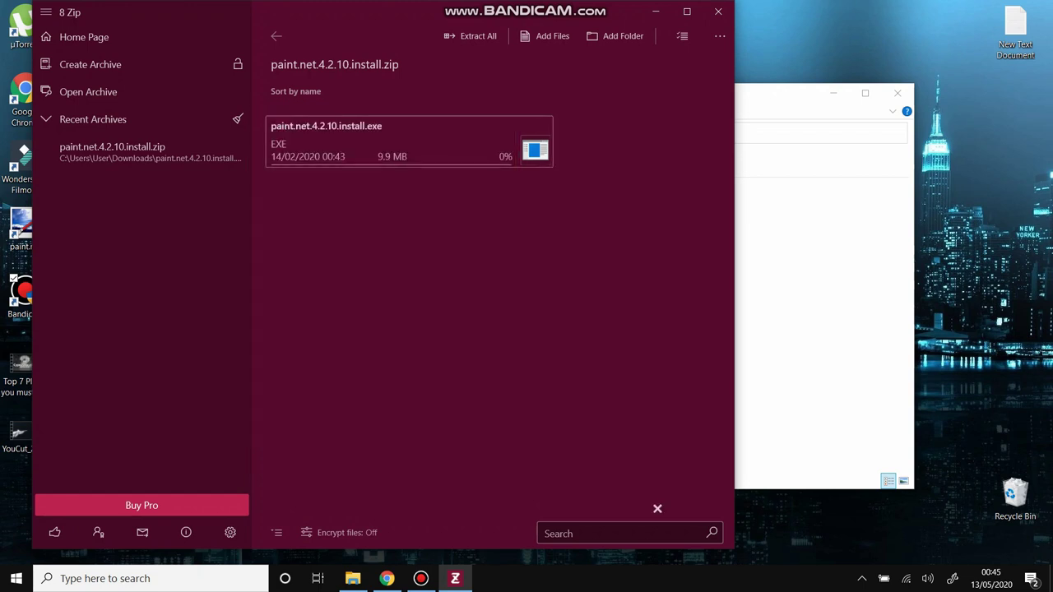
Try to launch paint.net.4.2.10.install.exe from inside the archive, and close 8 Zip.
{"action": "left_click", "coordinate": [409, 141]}
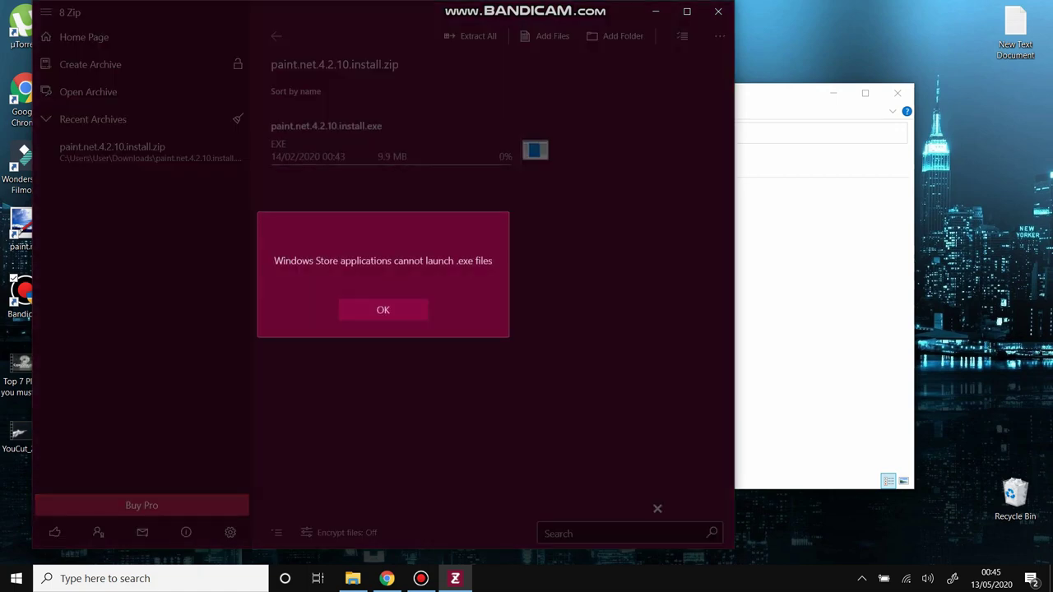
{"action": "key", "text": "Return"}
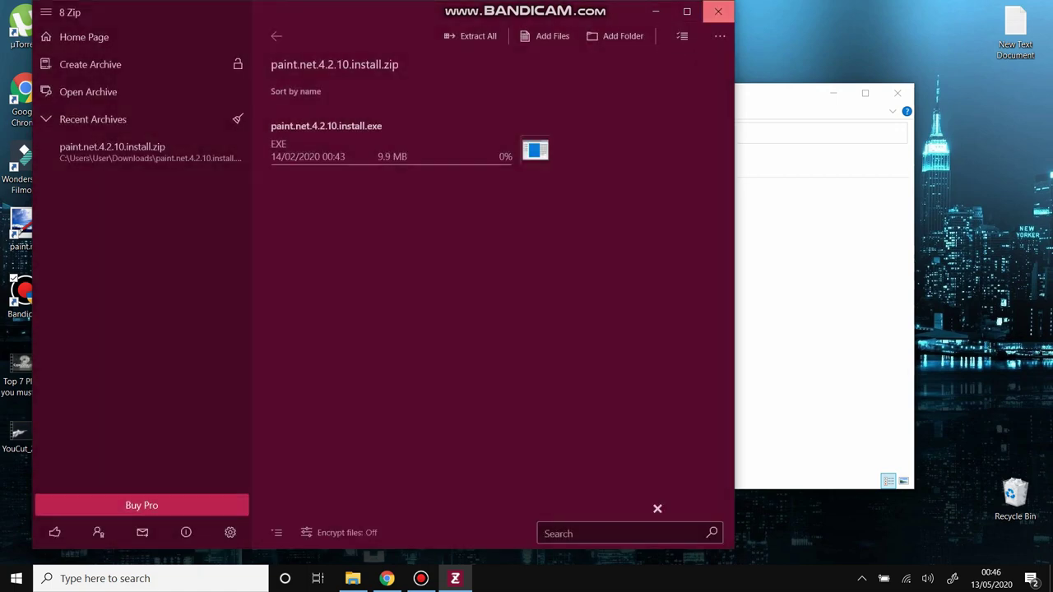
{"action": "left_click", "coordinate": [718, 12]}
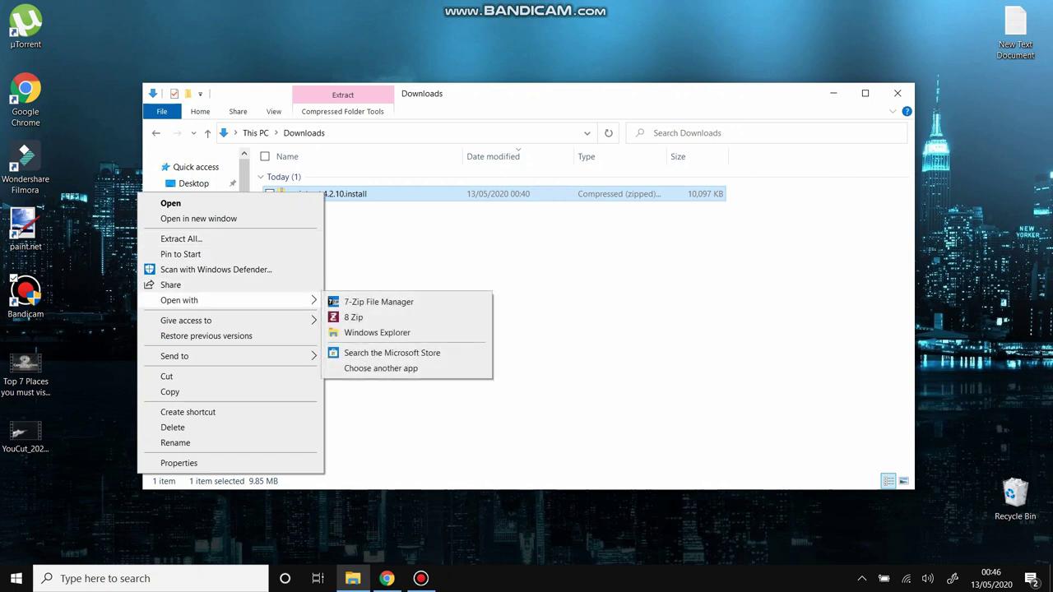
Open the paint.net.4.2.10.install archive with 7-Zip File Manager and select the installer file inside it.
{"action": "left_click", "coordinate": [378, 302]}
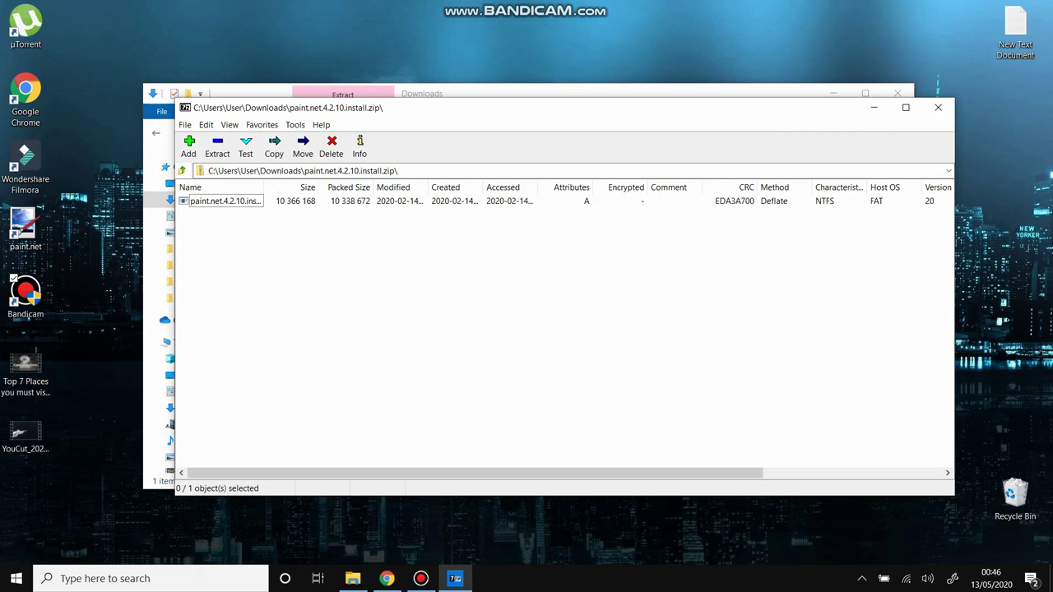
{"action": "double_click", "coordinate": [224, 201]}
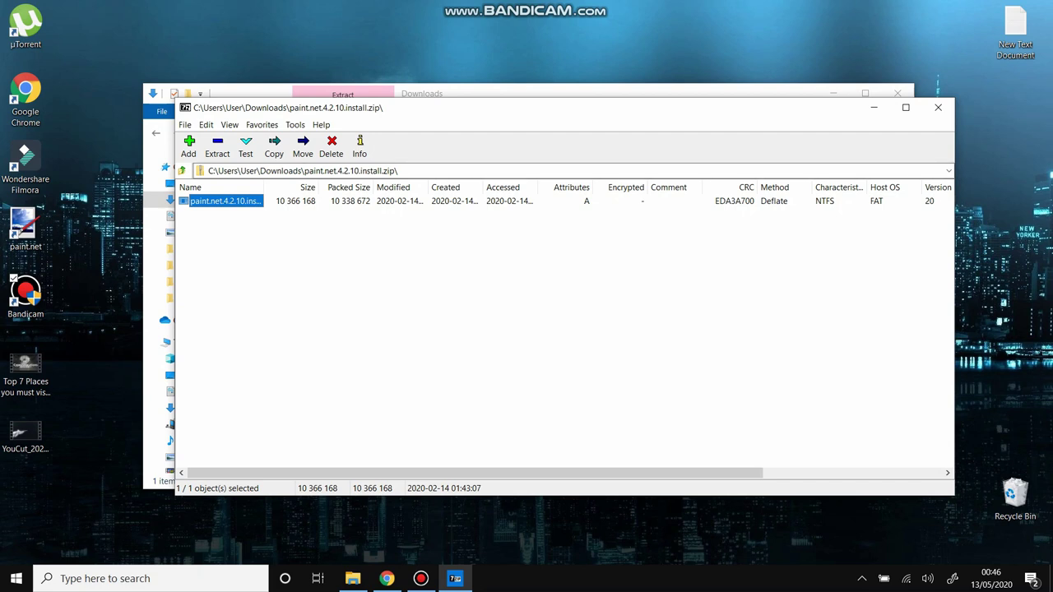
{"action": "mouse_move", "coordinate": [420, 579]}
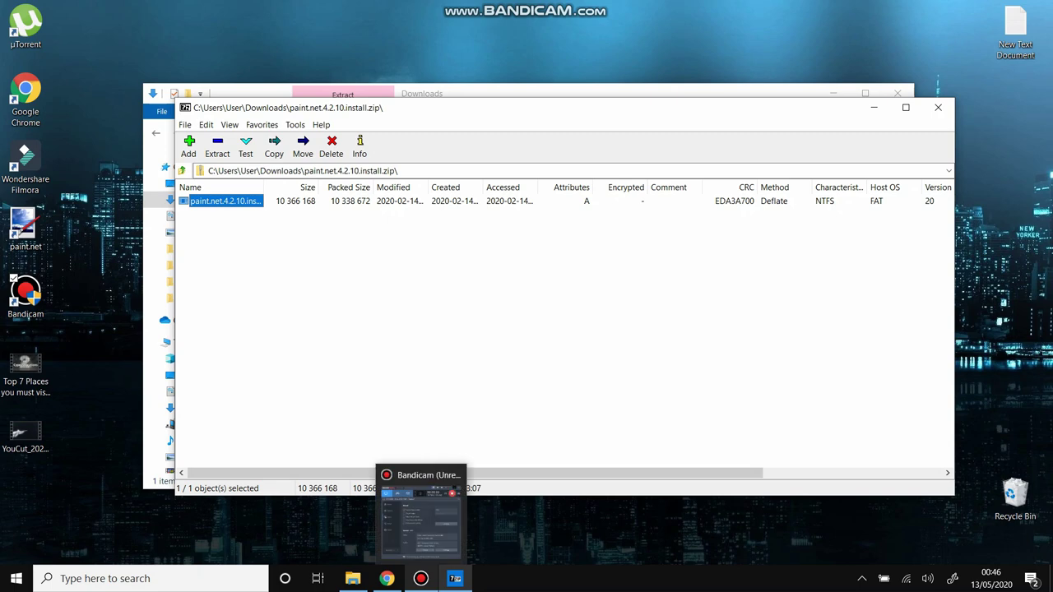
Close 7-Zip File Manager and the Downloads window.
{"action": "left_click", "coordinate": [938, 107]}
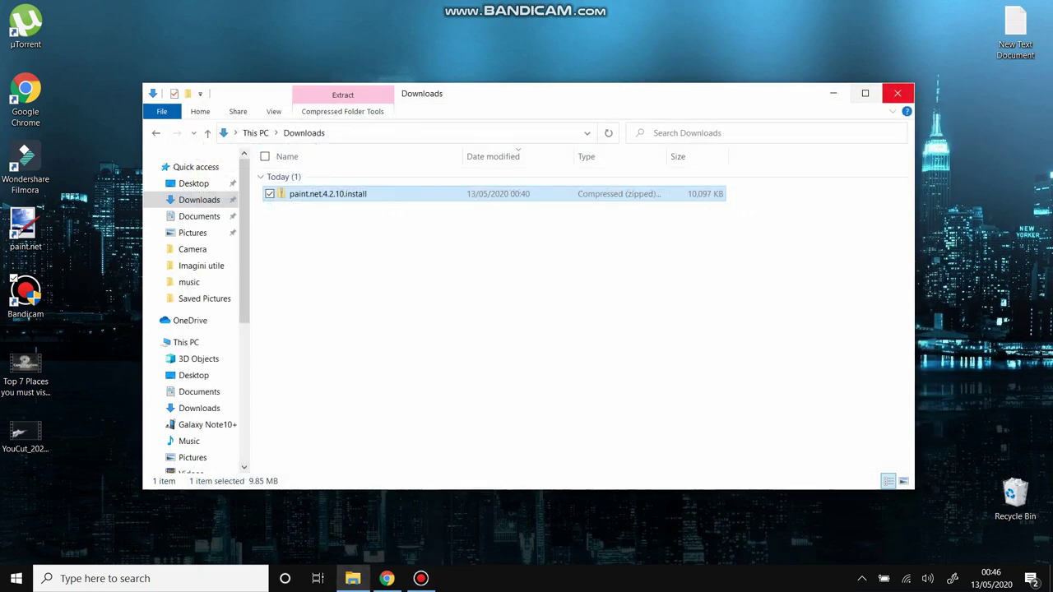
{"action": "left_click", "coordinate": [897, 93]}
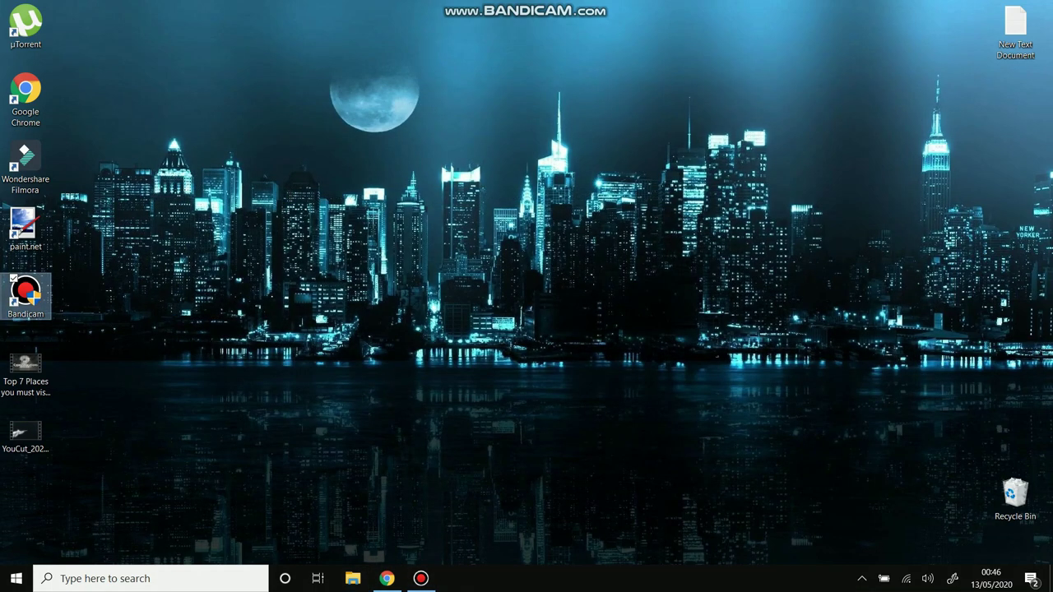